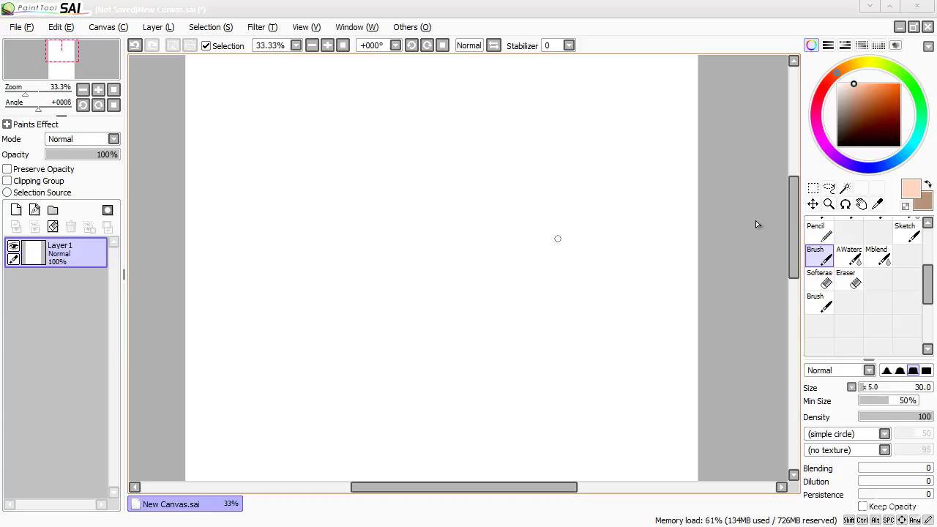
key(space)
drag(523, 178, 504, 132)
key(space)
mouse_move(757, 224)
mouse_down()
mouse_move(739, 259)
mouse_move(776, 251)
mouse_move(758, 224)
mouse_up()
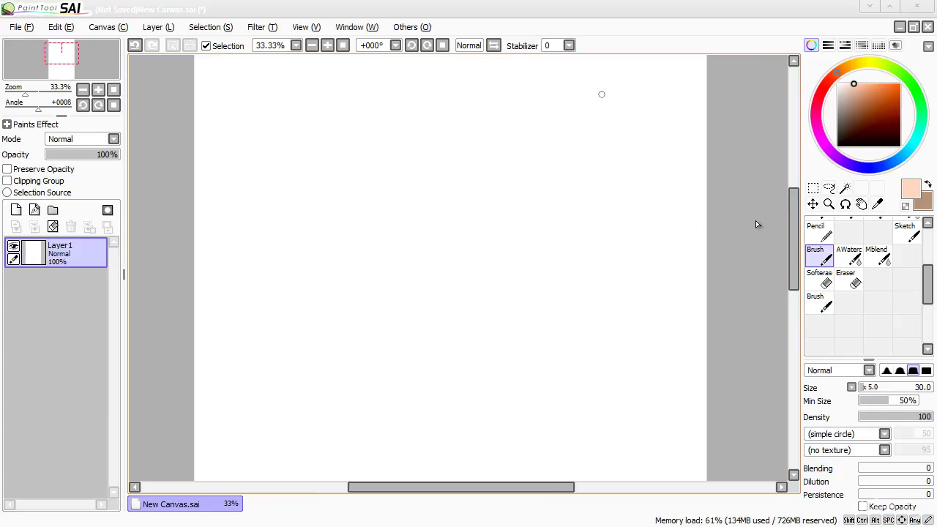
drag(757, 223, 755, 222)
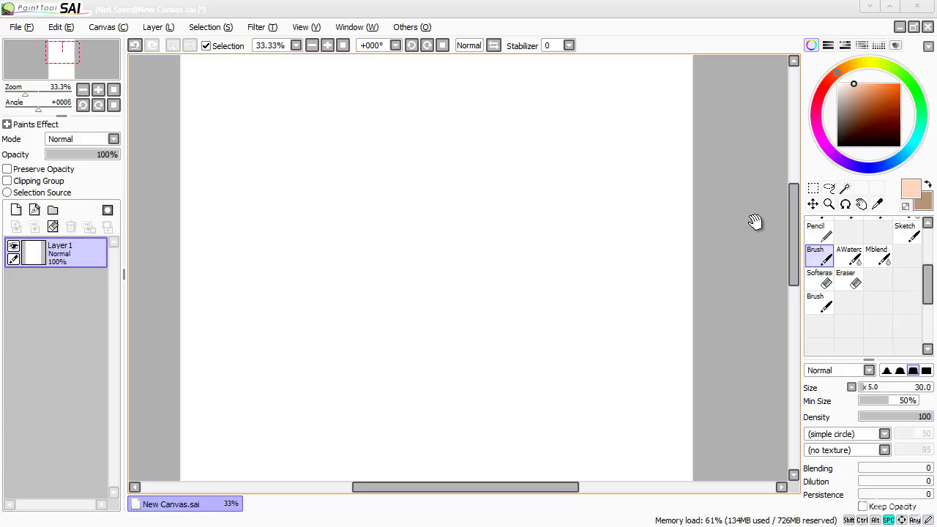
drag(758, 222, 757, 222)
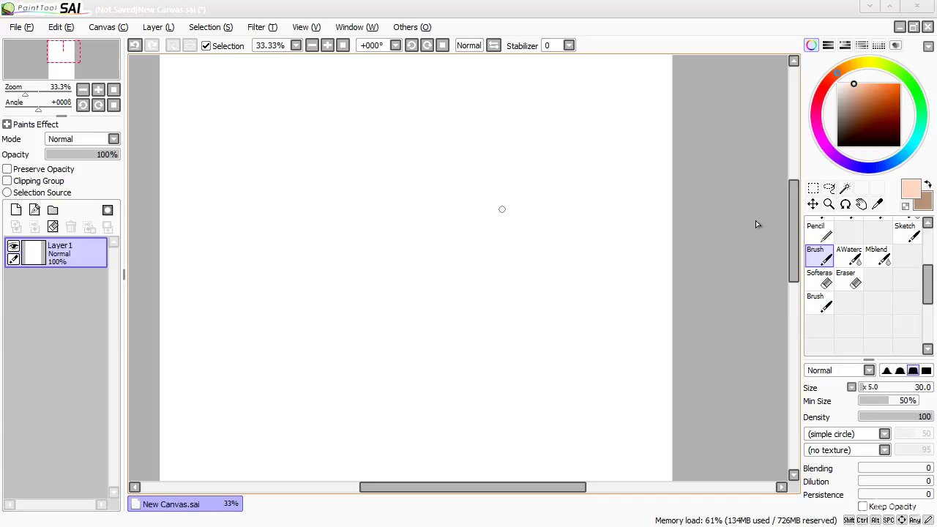
Draw a peach X enclosed by a hand-drawn rectangle in the upper part of the canvas
drag(523, 110, 495, 138)
drag(500, 111, 520, 140)
drag(484, 97, 489, 149)
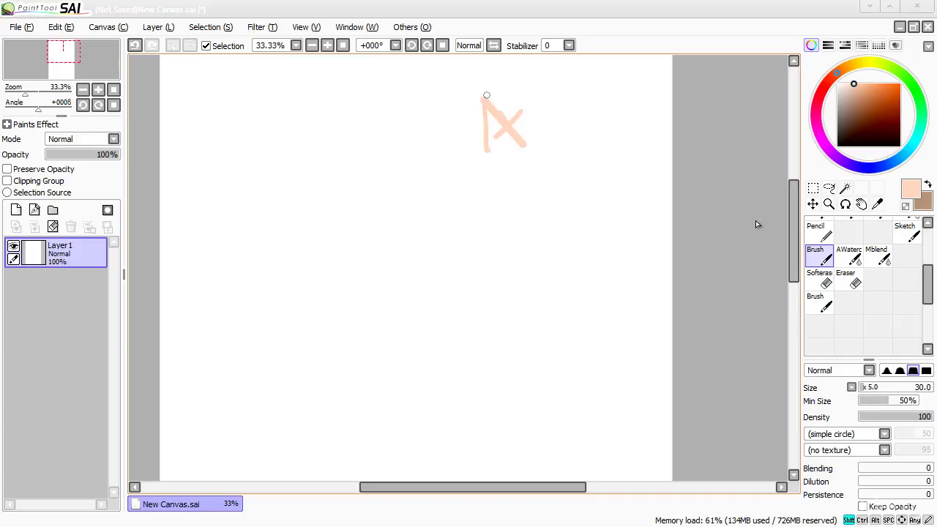
key(ctrl+z)
mouse_move(480, 96)
mouse_down()
mouse_move(525, 98)
mouse_move(485, 97)
mouse_move(482, 154)
mouse_move(567, 151)
mouse_up()
drag(554, 92, 550, 146)
Swap to the brown colour and draw a matching boxed X directly beside the peach one
key(x)
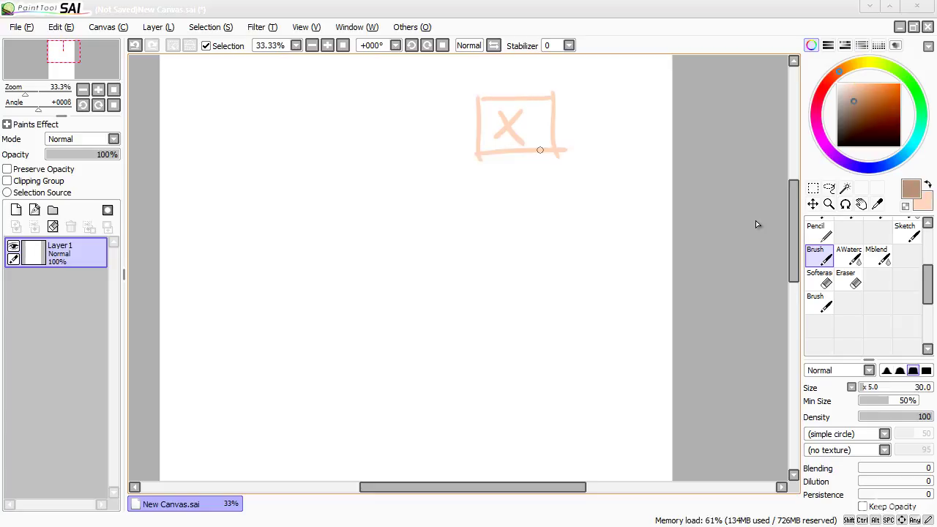
drag(614, 96, 579, 148)
mouse_move(579, 97)
mouse_down()
mouse_move(617, 154)
mouse_move(566, 155)
mouse_move(631, 156)
mouse_up()
drag(560, 153, 641, 154)
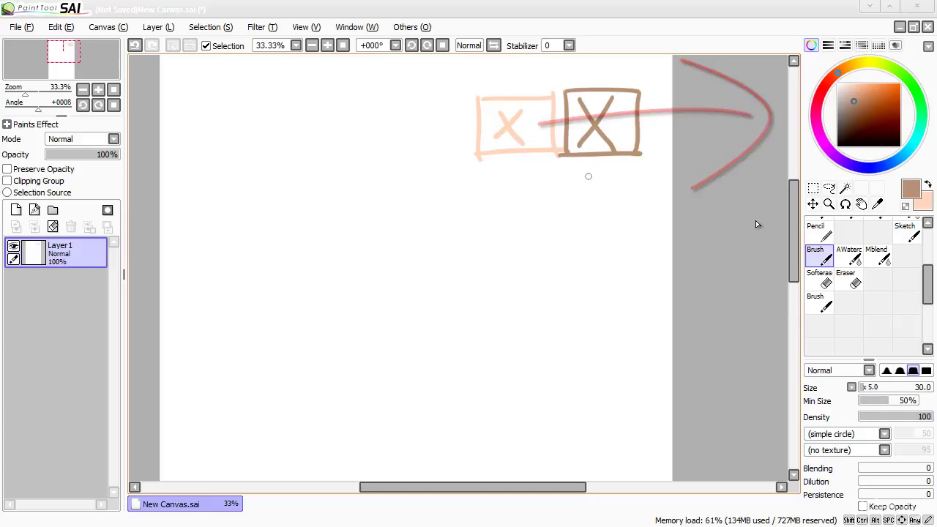
Draw a brown arrow pointing up at the brown box and handwrite "BACK FOR." beneath it
mouse_move(605, 164)
mouse_down()
mouse_move(604, 201)
mouse_move(593, 188)
mouse_up()
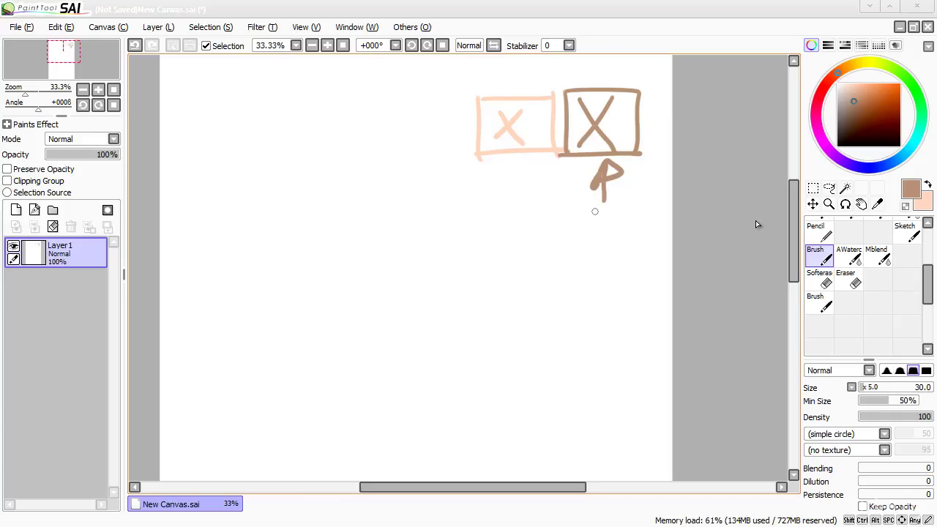
mouse_move(575, 212)
mouse_down()
mouse_move(586, 217)
mouse_move(576, 234)
mouse_move(591, 221)
mouse_move(590, 233)
mouse_up()
drag(594, 231, 617, 223)
drag(634, 212, 631, 228)
drag(649, 209, 650, 230)
drag(596, 239, 610, 235)
mouse_move(602, 237)
mouse_down()
mouse_move(600, 257)
mouse_move(617, 239)
mouse_move(644, 237)
mouse_up()
Swap back to peach, draw an arrow pointing up at the peach box and handwrite "gen." beneath it
key(x)
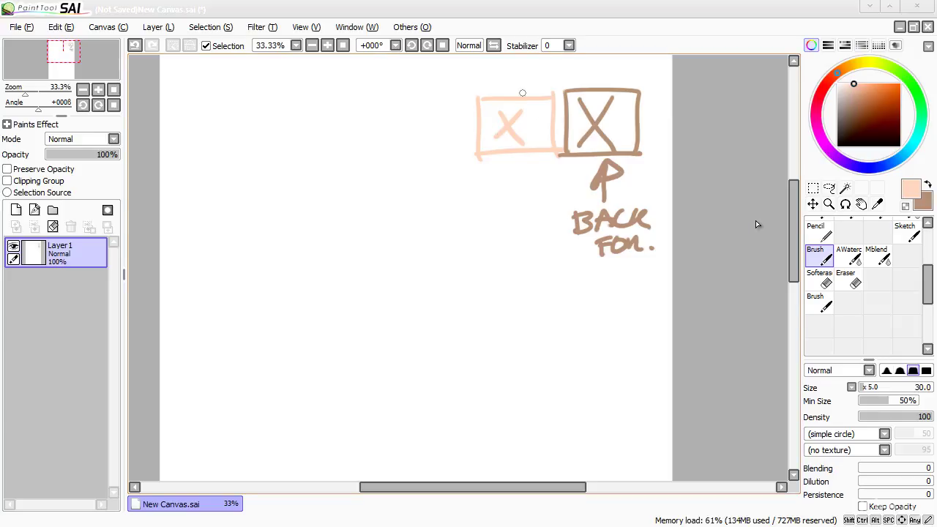
mouse_move(515, 208)
mouse_down()
mouse_move(514, 161)
mouse_move(535, 168)
mouse_up()
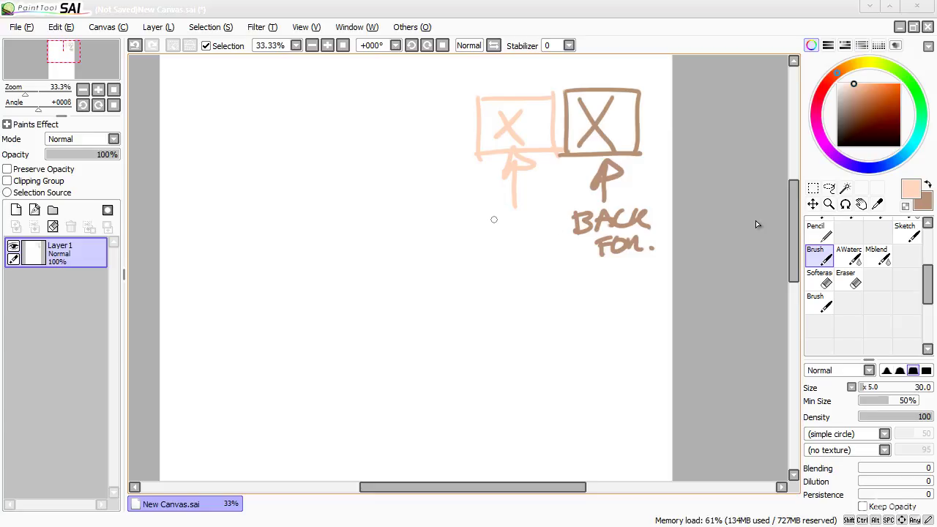
mouse_move(509, 220)
mouse_down()
mouse_move(499, 241)
mouse_move(546, 233)
mouse_up()
click(553, 233)
key(space)
mouse_move(453, 113)
mouse_down()
mouse_move(479, 203)
mouse_move(494, 128)
mouse_up()
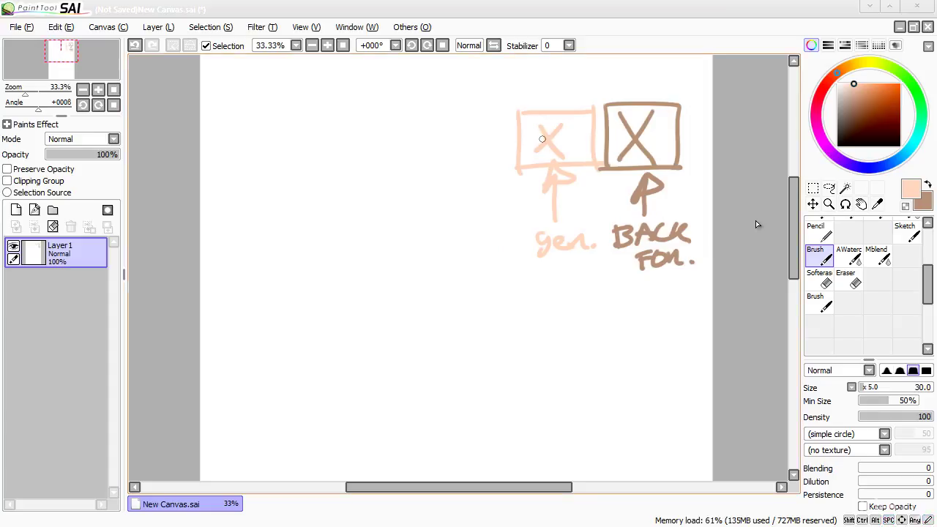
key(x)
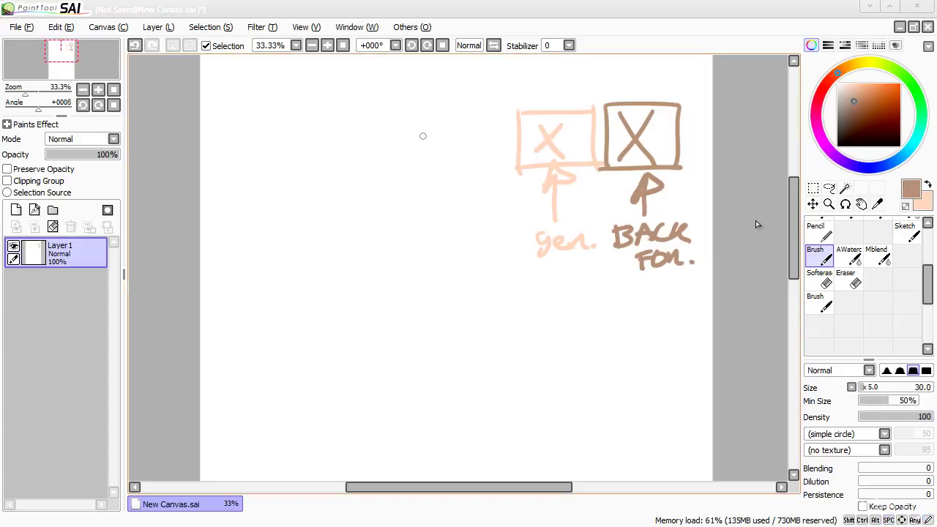
mouse_move(391, 145)
mouse_down()
mouse_move(412, 147)
mouse_move(395, 146)
mouse_up()
key(ctrl+z)
key(x)
Sketch a peach gesture figure's oval head, neck, shoulder line, torso lines and hip line beside the colour boxes
drag(404, 104, 401, 107)
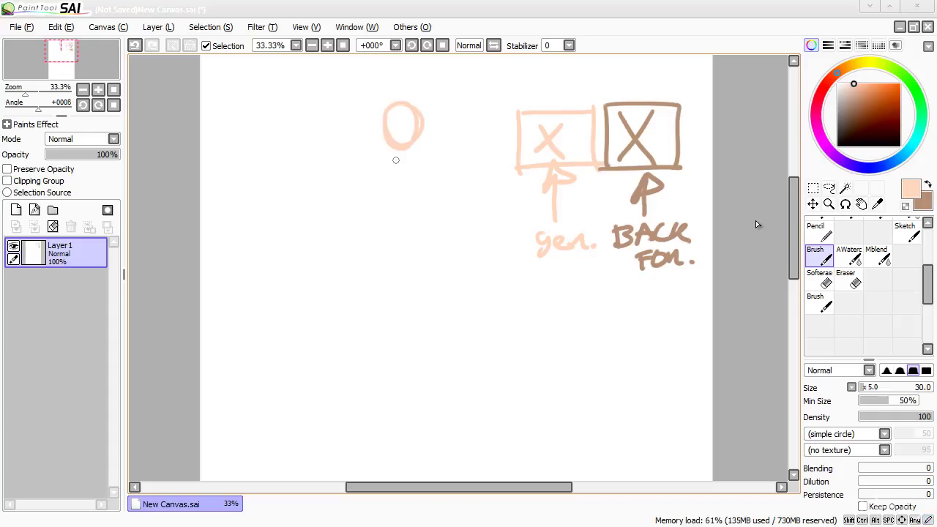
mouse_move(395, 160)
mouse_down()
mouse_move(436, 155)
mouse_move(419, 180)
mouse_up()
drag(417, 141, 405, 243)
drag(414, 142, 391, 267)
mouse_move(397, 162)
mouse_down()
mouse_move(378, 314)
mouse_move(386, 287)
mouse_move(432, 287)
mouse_up()
drag(355, 296, 435, 293)
Sketch the figure's two peach legs down from the hip line, one straight and one angled outward, with short foot strokes
drag(364, 262, 388, 385)
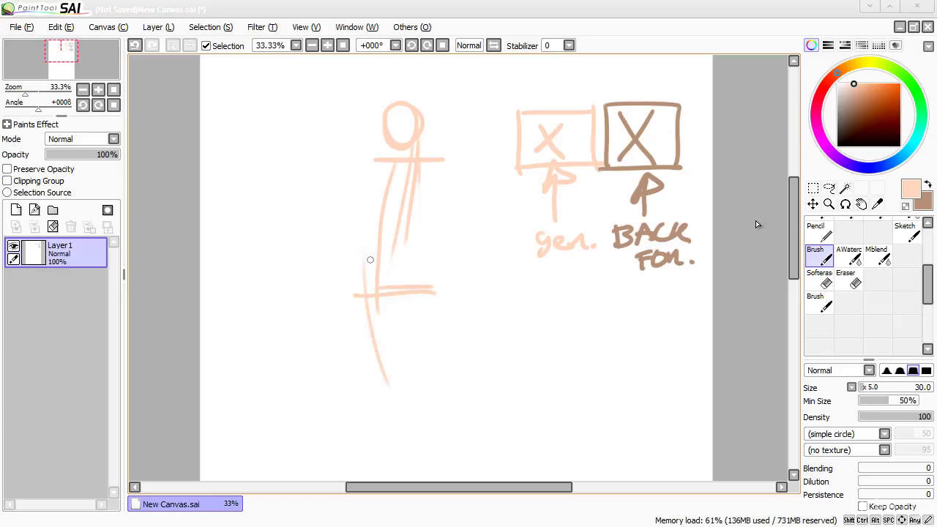
scroll(371, 269, down, 1)
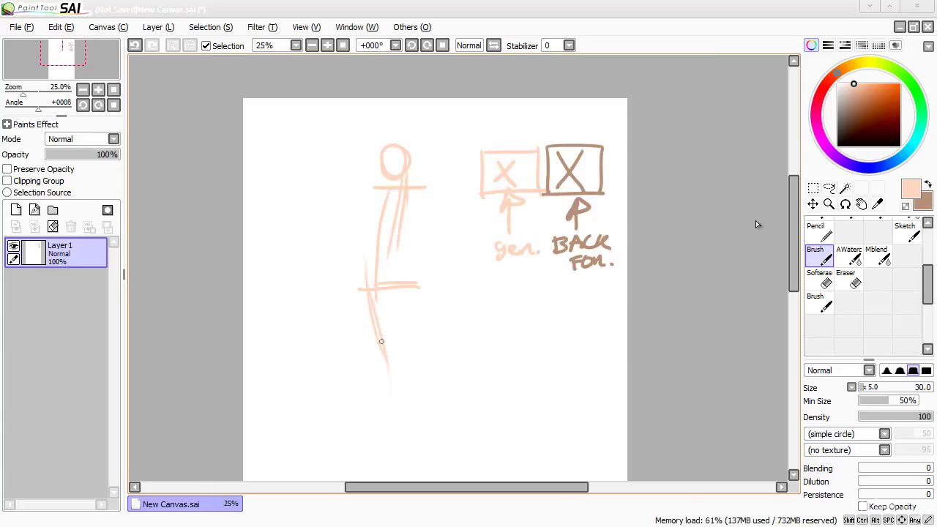
mouse_move(381, 341)
mouse_down()
mouse_move(388, 439)
mouse_move(403, 441)
mouse_up()
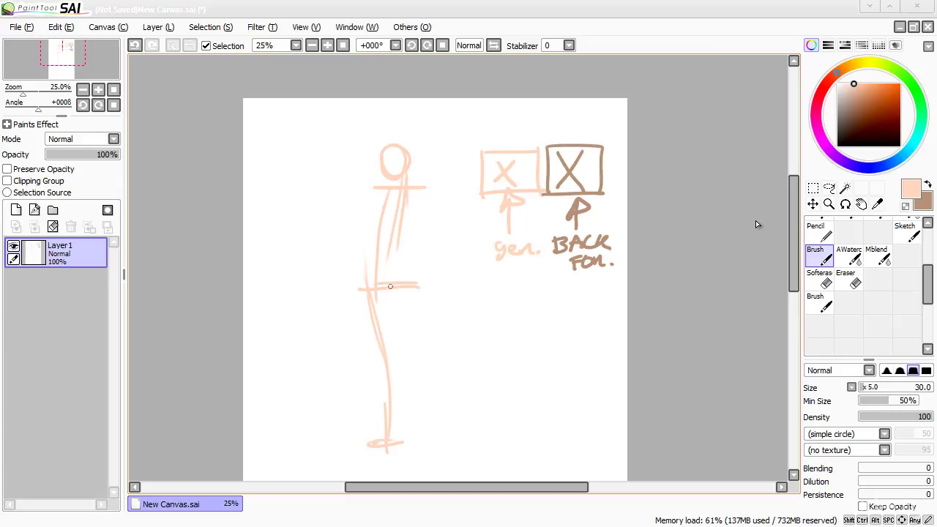
mouse_move(399, 294)
mouse_down()
mouse_move(454, 430)
mouse_move(466, 447)
mouse_move(474, 442)
mouse_up()
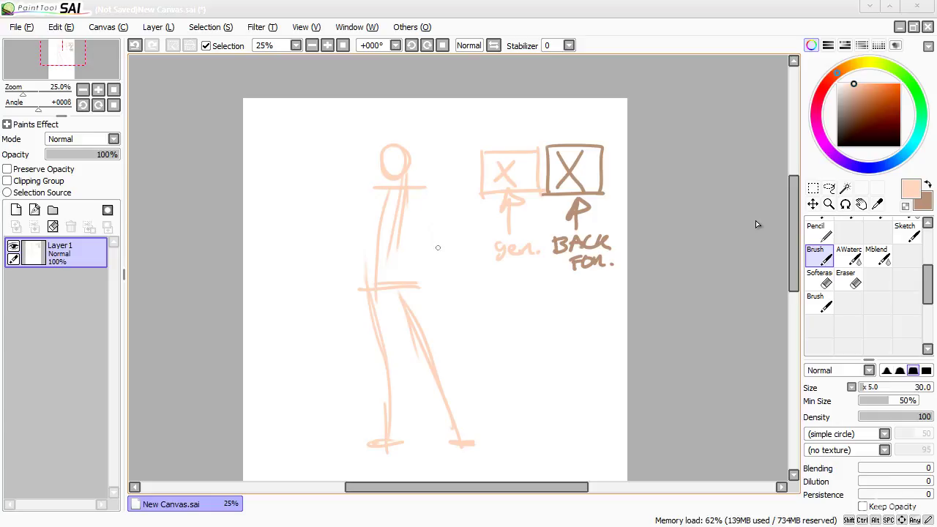
Sketch the peach arm hanging outward from the shoulder and paint a small brown patch under the angled leg's foot
drag(418, 192, 454, 285)
drag(435, 253, 472, 317)
drag(448, 451, 475, 457)
key(ctrl+z)
key(x)
key(x)
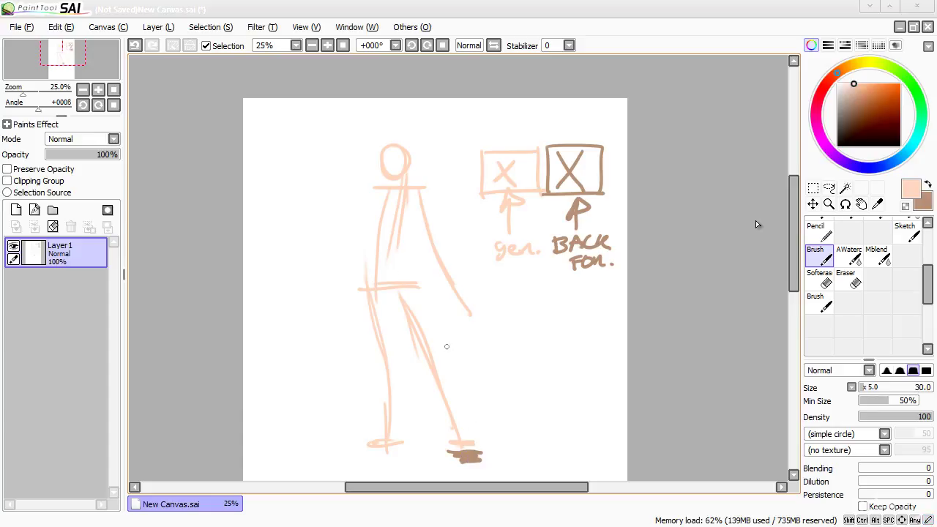
Paint brown strokes for a receding thigh from the end of the hip line down to the knee
key(x)
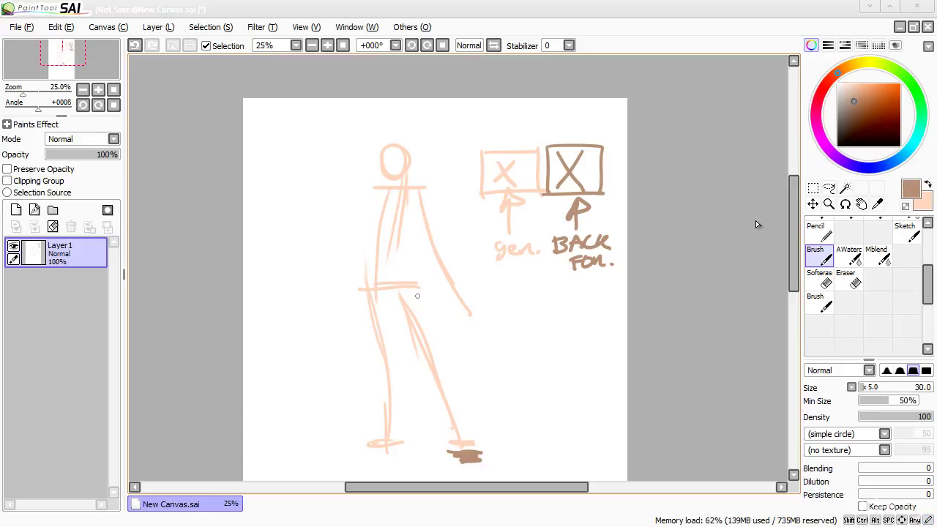
mouse_move(415, 281)
mouse_down()
mouse_move(424, 318)
mouse_move(420, 330)
mouse_move(408, 285)
mouse_move(409, 324)
mouse_up()
key(ctrl+plus)
key(ctrl+plus)
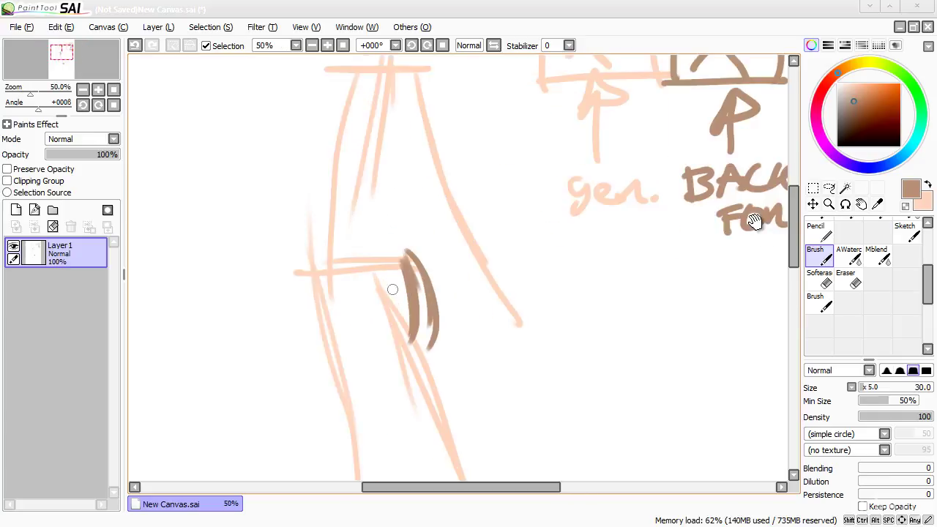
mouse_move(393, 290)
mouse_down()
mouse_move(395, 164)
mouse_move(406, 198)
mouse_move(388, 220)
mouse_up()
drag(402, 188, 387, 239)
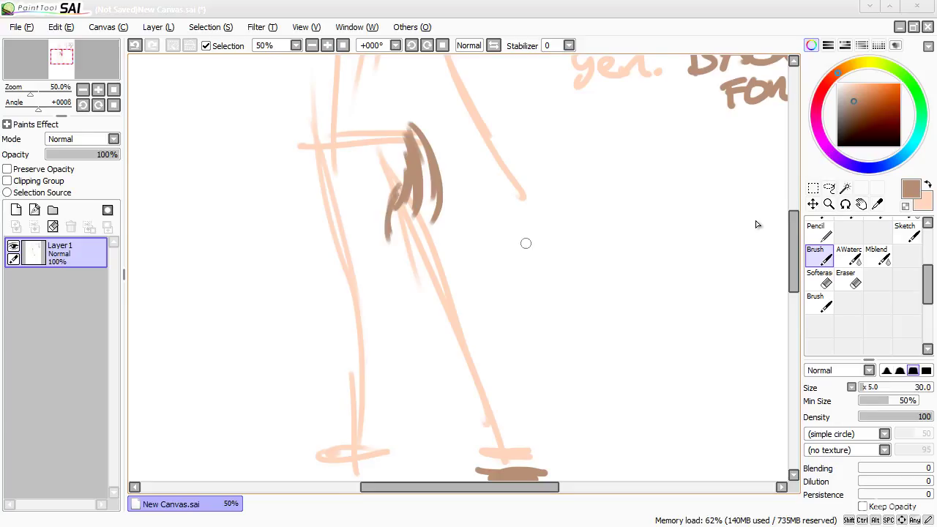
Choose a darker brown and paint the bent leg's knee, receding lower leg and foot below the brown thigh
click(857, 107)
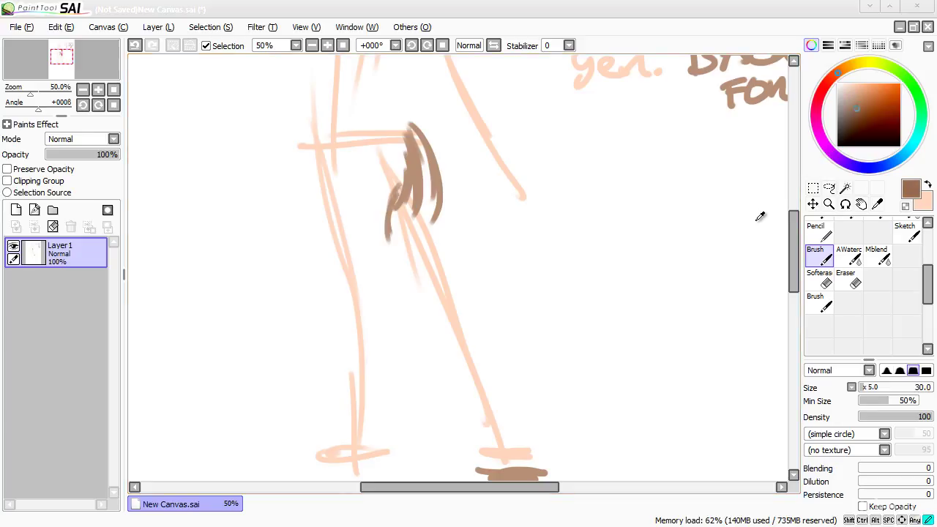
mouse_move(397, 201)
mouse_down()
mouse_move(388, 246)
mouse_move(433, 266)
mouse_up()
drag(427, 227, 434, 296)
drag(423, 248, 441, 294)
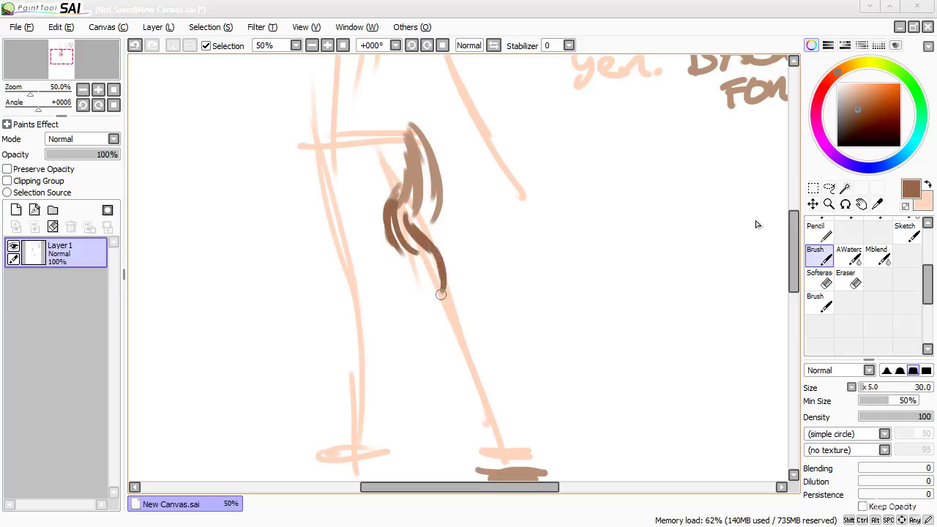
mouse_move(418, 232)
mouse_down()
mouse_move(435, 309)
mouse_move(427, 316)
mouse_up()
mouse_move(408, 329)
mouse_down()
mouse_move(454, 304)
mouse_move(441, 317)
mouse_move(474, 308)
mouse_up()
drag(410, 322, 473, 318)
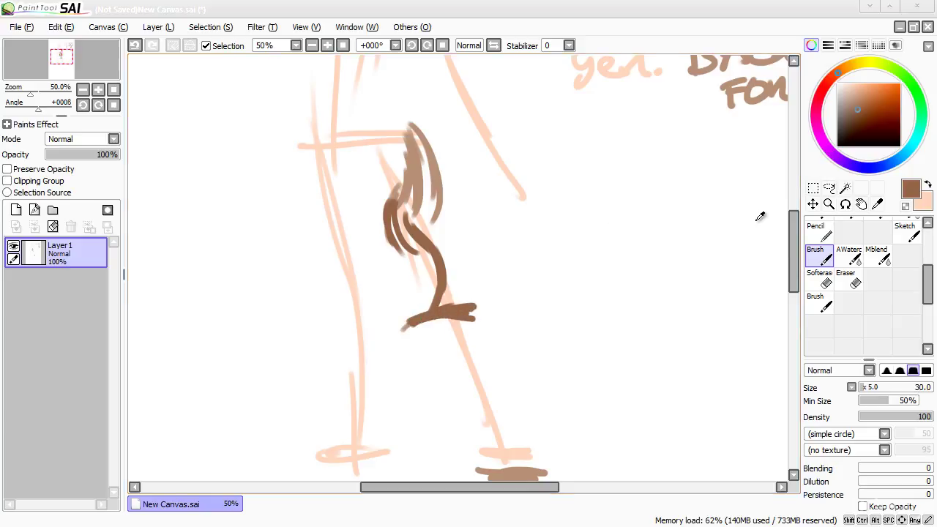
Pick a still darker brown, reduce the brush size to 16 and outline the receding thigh as a cylinder with elliptical ends
drag(859, 112, 862, 119)
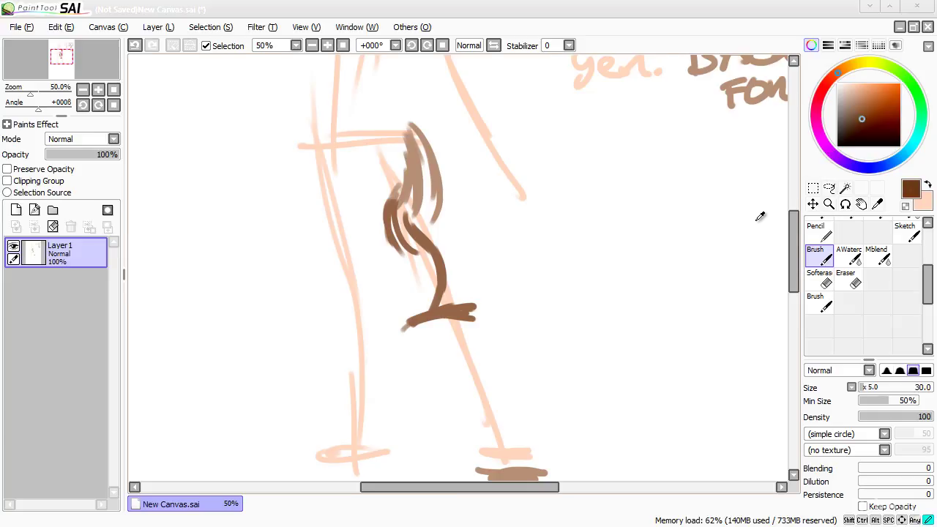
key(bracketleft)
key(bracketleft)
key(bracketleft)
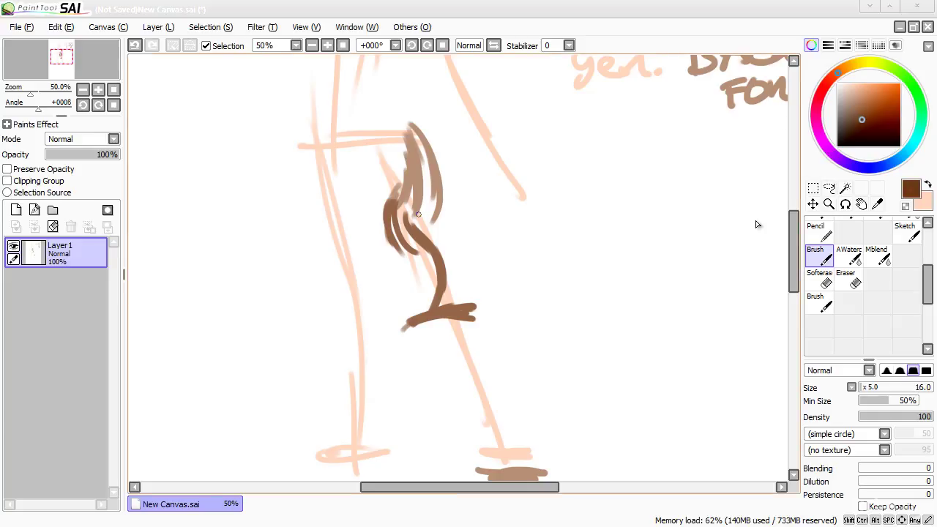
mouse_move(384, 221)
mouse_down()
mouse_move(435, 217)
mouse_move(380, 217)
mouse_up()
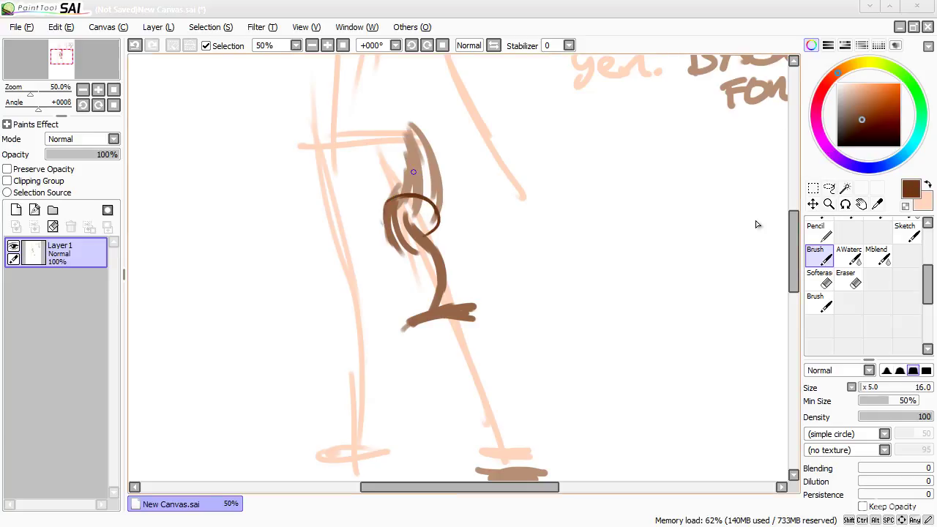
mouse_move(440, 178)
mouse_down()
mouse_move(414, 148)
mouse_move(387, 158)
mouse_move(386, 199)
mouse_up()
drag(439, 160, 440, 228)
drag(388, 173, 445, 197)
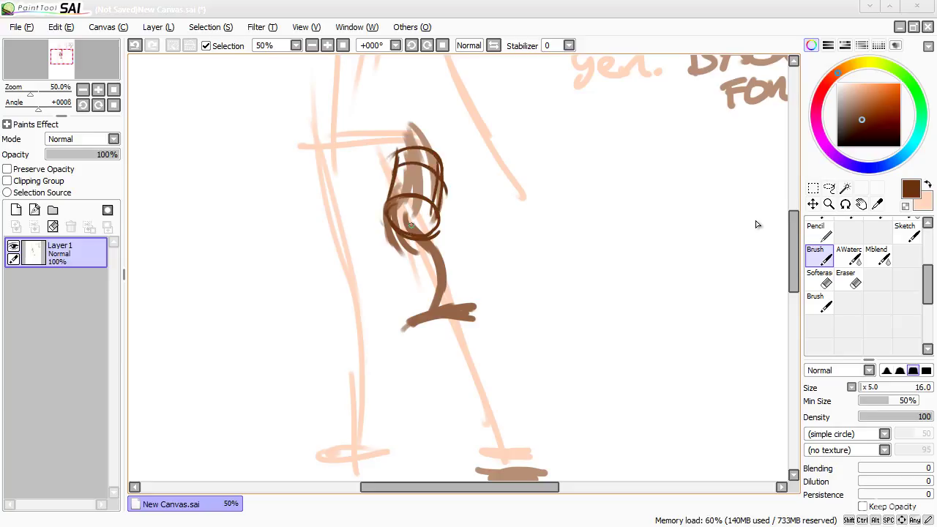
Outline the receding lower leg and foot in dark brown, and add a curved contour at the top of the thigh
mouse_move(387, 205)
mouse_down()
mouse_move(421, 254)
mouse_move(434, 236)
mouse_move(432, 271)
mouse_up()
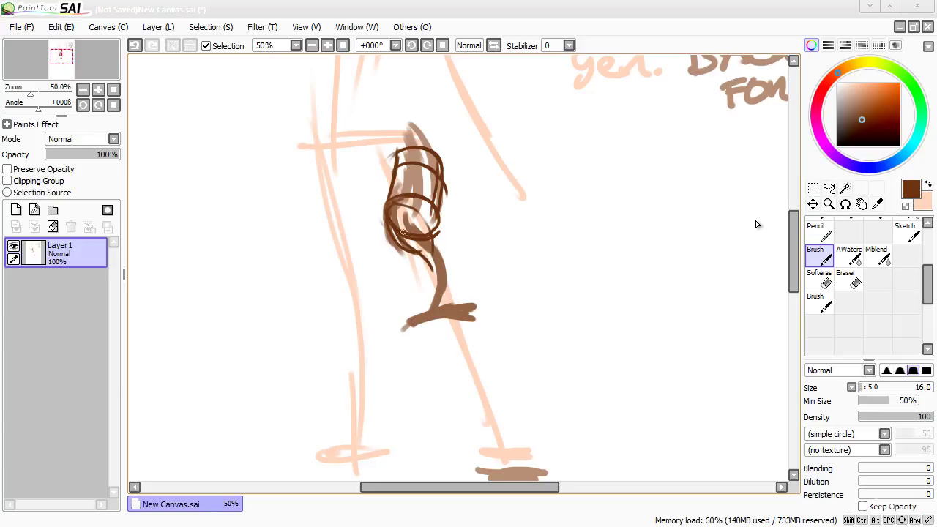
mouse_move(405, 239)
mouse_down()
mouse_move(436, 281)
mouse_move(439, 303)
mouse_up()
mouse_move(436, 248)
mouse_down()
mouse_move(432, 308)
mouse_move(415, 313)
mouse_up()
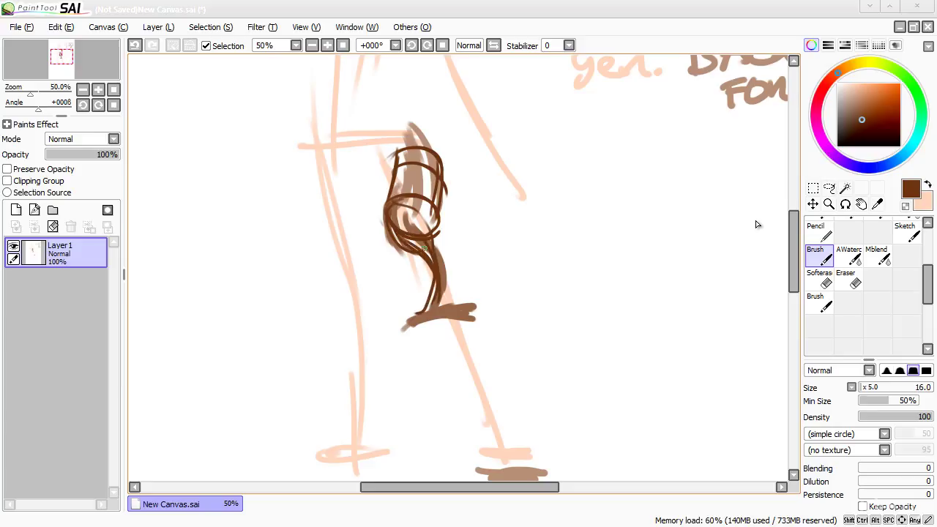
mouse_move(403, 230)
mouse_down()
mouse_move(430, 220)
mouse_move(437, 254)
mouse_up()
drag(404, 322, 493, 308)
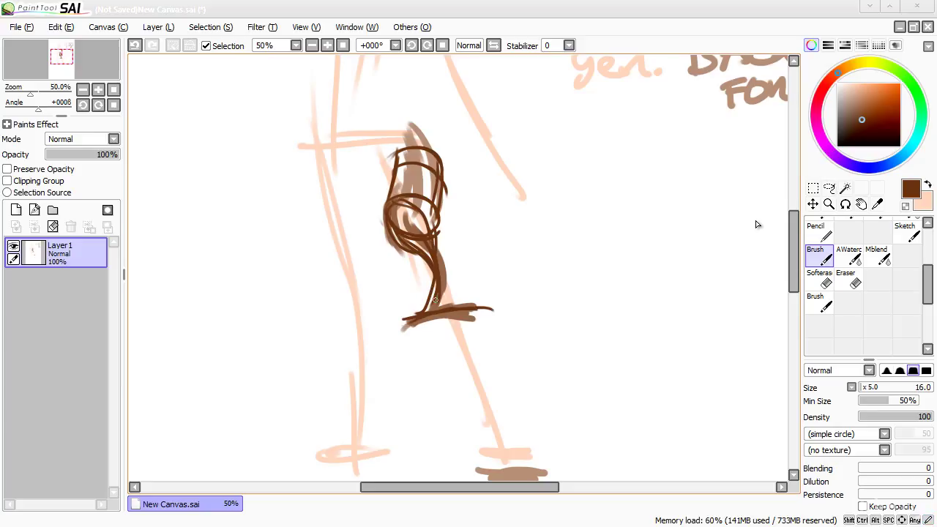
mouse_move(433, 282)
mouse_down()
mouse_move(417, 327)
mouse_move(441, 286)
mouse_move(465, 310)
mouse_up()
key(space)
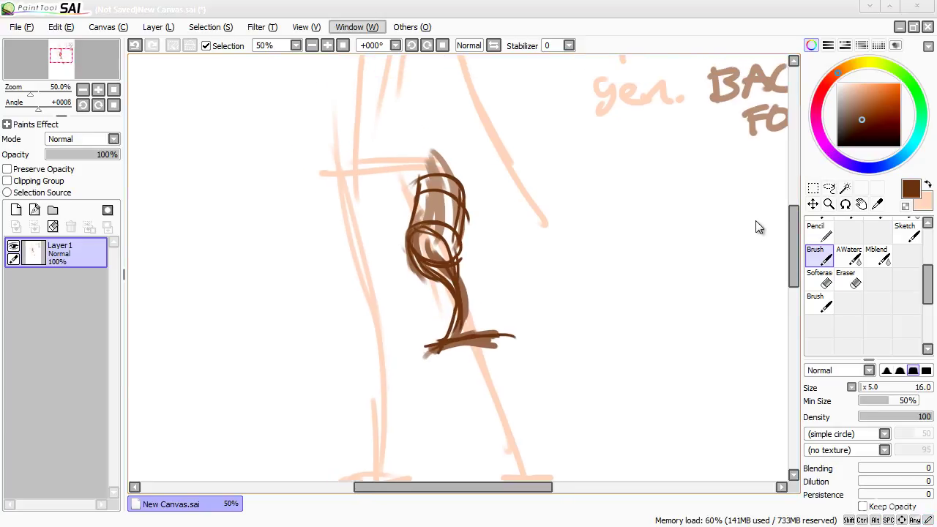
mouse_move(423, 169)
mouse_down()
mouse_move(417, 222)
mouse_move(474, 189)
mouse_move(497, 116)
mouse_up()
Swap to peach and sketch a thin line down the standing leg from the hip to the foot
key(x)
key(space)
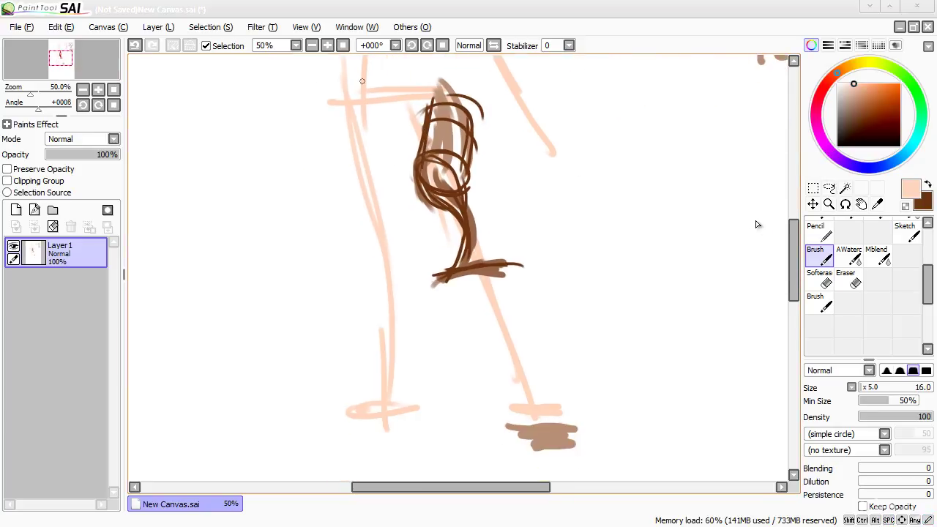
mouse_move(375, 89)
mouse_down()
mouse_move(384, 410)
mouse_move(413, 416)
mouse_move(355, 436)
mouse_up()
drag(755, 222, 701, 248)
mouse_move(630, 210)
mouse_down()
mouse_move(711, 217)
mouse_move(680, 258)
mouse_up()
key(ctrl+z)
Sketch curved peach strokes around the figure's shoulder line and neck
drag(755, 222, 775, 395)
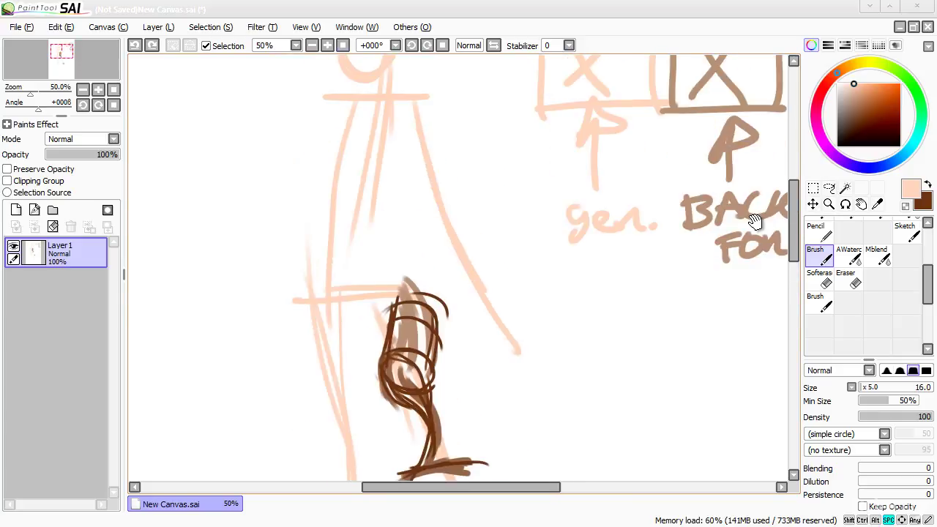
drag(755, 222, 757, 224)
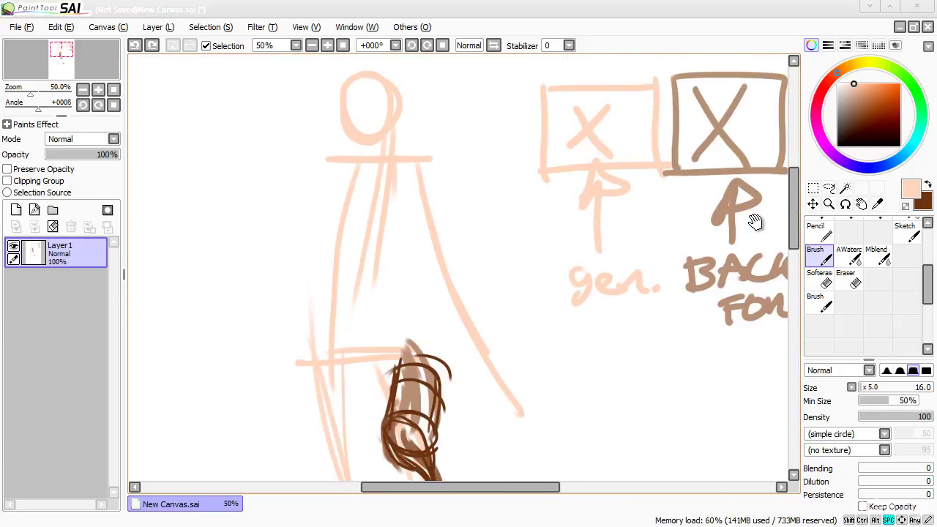
mouse_move(315, 157)
mouse_down()
mouse_move(416, 150)
mouse_move(359, 150)
mouse_up()
drag(432, 155, 355, 146)
mouse_move(432, 60)
mouse_down()
mouse_move(351, 133)
mouse_move(388, 144)
mouse_up()
mouse_move(783, 183)
mouse_down()
mouse_move(748, 230)
mouse_move(755, 208)
mouse_move(713, 102)
mouse_up()
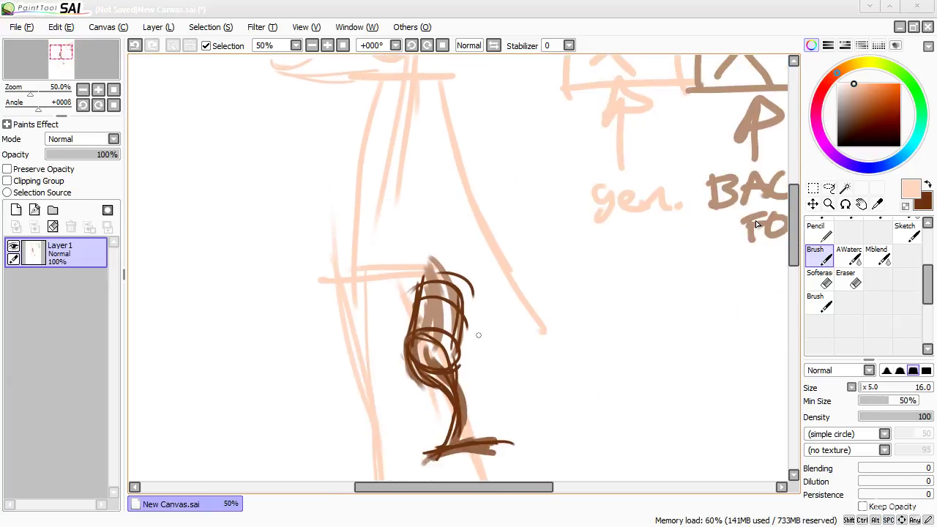
Sketch additional peach strokes over the raised forearm and add a loosely drawn hand above the head
drag(457, 292, 507, 451)
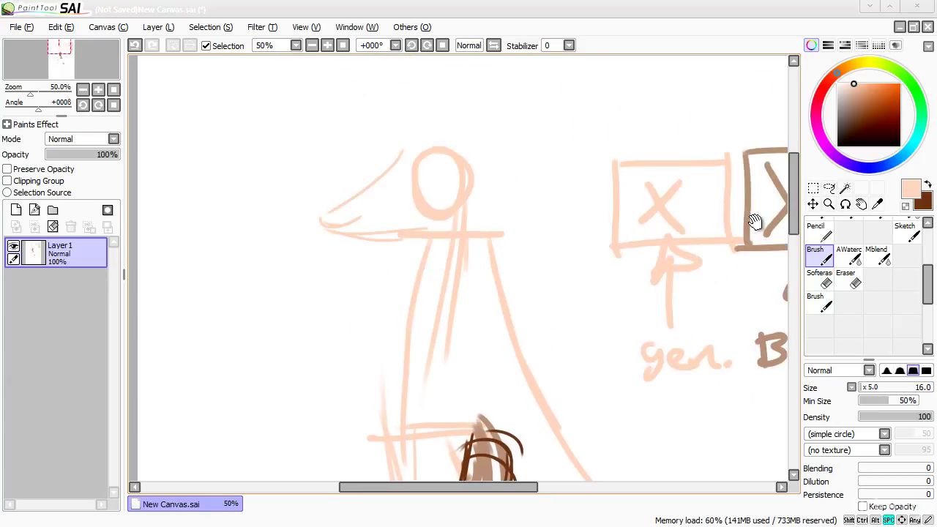
mouse_move(355, 218)
mouse_down()
mouse_move(394, 175)
mouse_move(405, 143)
mouse_up()
mouse_move(394, 172)
mouse_down()
mouse_move(404, 154)
mouse_move(396, 158)
mouse_move(435, 133)
mouse_move(423, 129)
mouse_move(448, 122)
mouse_move(458, 130)
mouse_move(431, 131)
mouse_move(440, 115)
mouse_move(461, 127)
mouse_move(400, 142)
mouse_move(338, 214)
mouse_move(407, 229)
mouse_up()
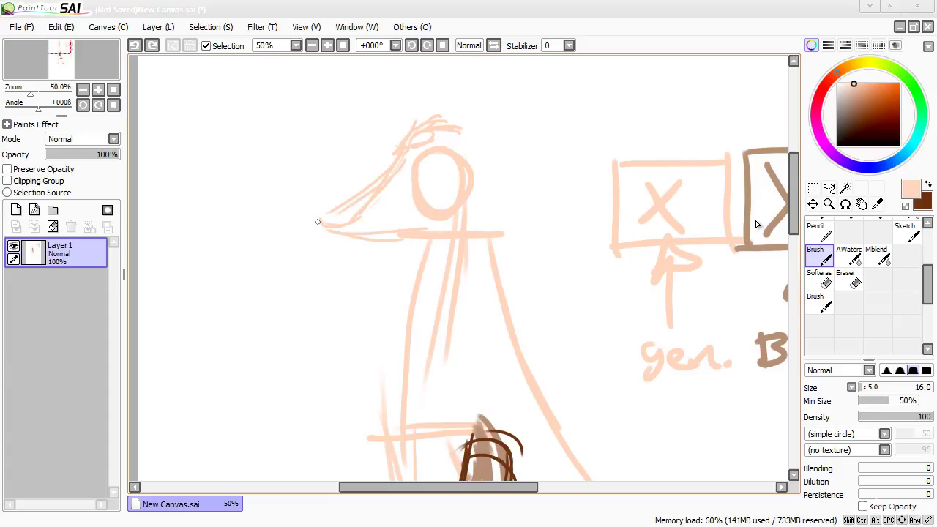
Lasso a freehand selection around the receding dark brown leg, return to the Brush and clear the selection
scroll(757, 224, down, 3)
key(space)
mouse_move(422, 139)
mouse_down()
mouse_move(387, 330)
mouse_move(394, 220)
mouse_move(378, 144)
mouse_move(364, 188)
mouse_up()
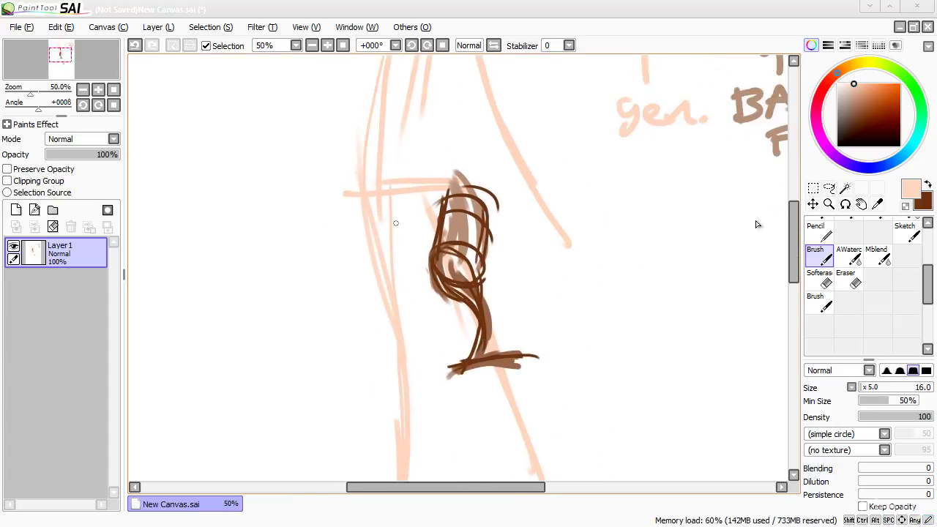
key(ctrl+minus)
key(space)
drag(394, 240, 373, 257)
drag(460, 243, 433, 270)
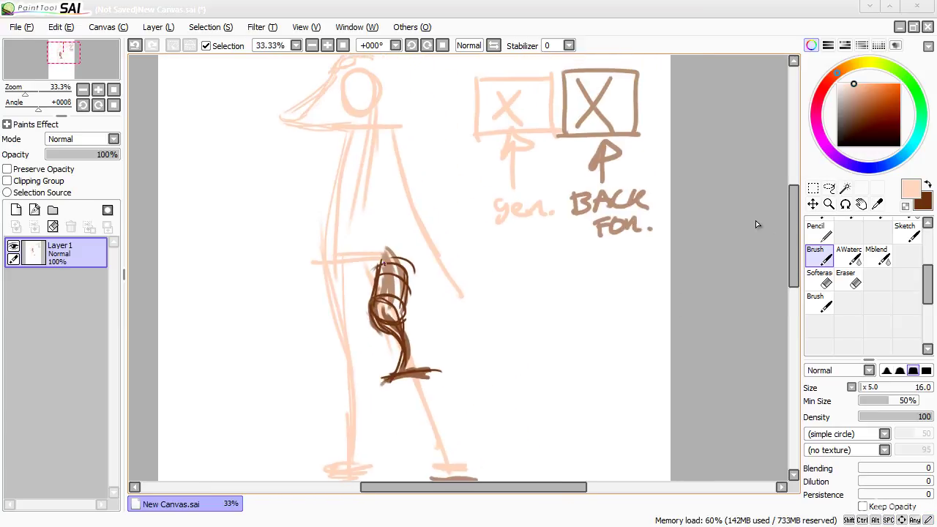
key(l)
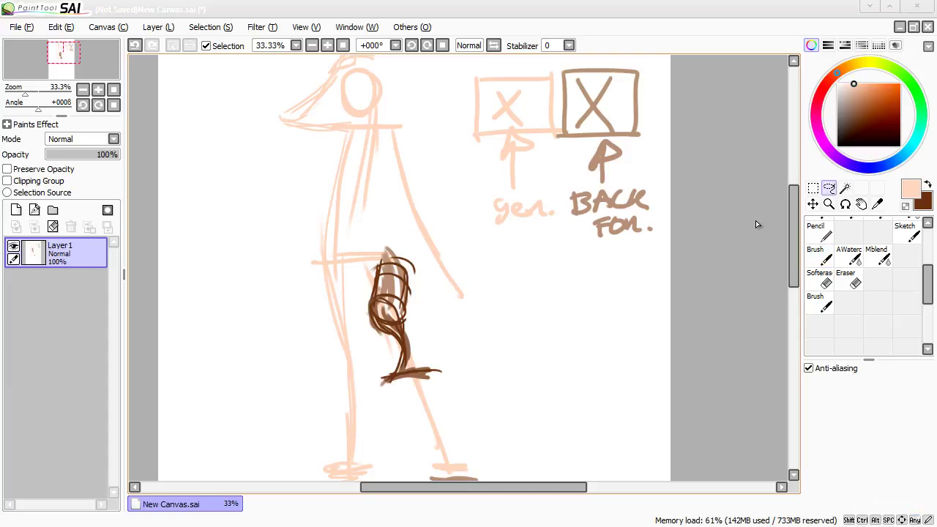
mouse_move(399, 251)
mouse_down()
mouse_move(355, 399)
mouse_move(448, 278)
mouse_move(401, 253)
mouse_up()
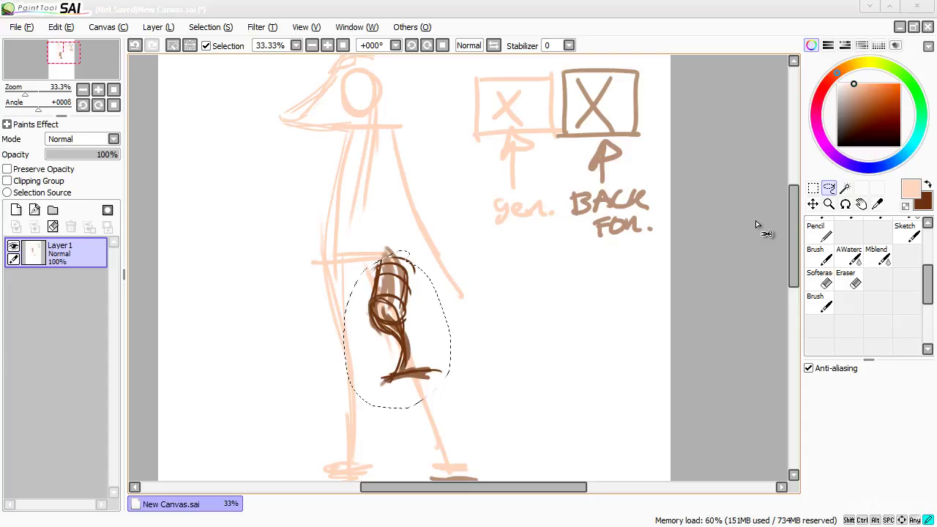
key(b)
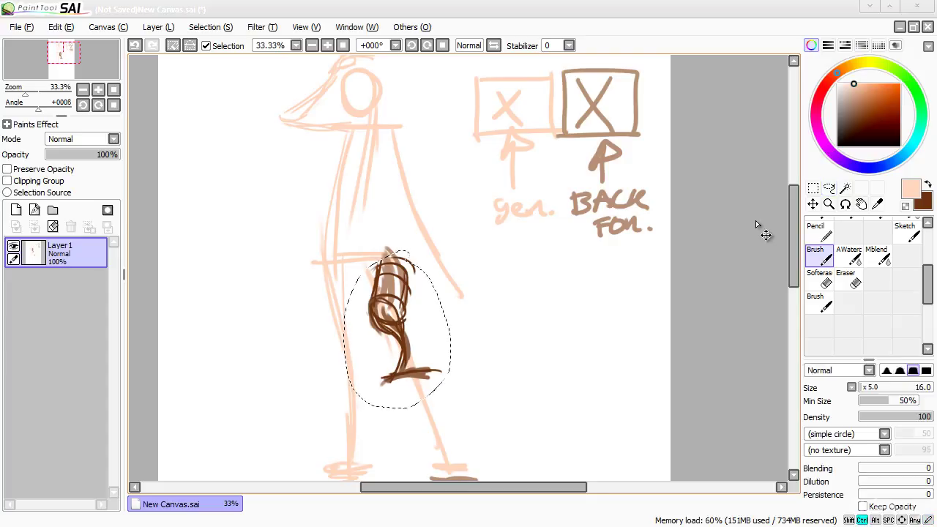
key(ctrl+d)
Write "SWAP" in peach beneath the two colour boxes and their labels, and underline the word
key(space)
mouse_move(756, 223)
mouse_down()
mouse_move(745, 243)
mouse_move(755, 240)
mouse_up()
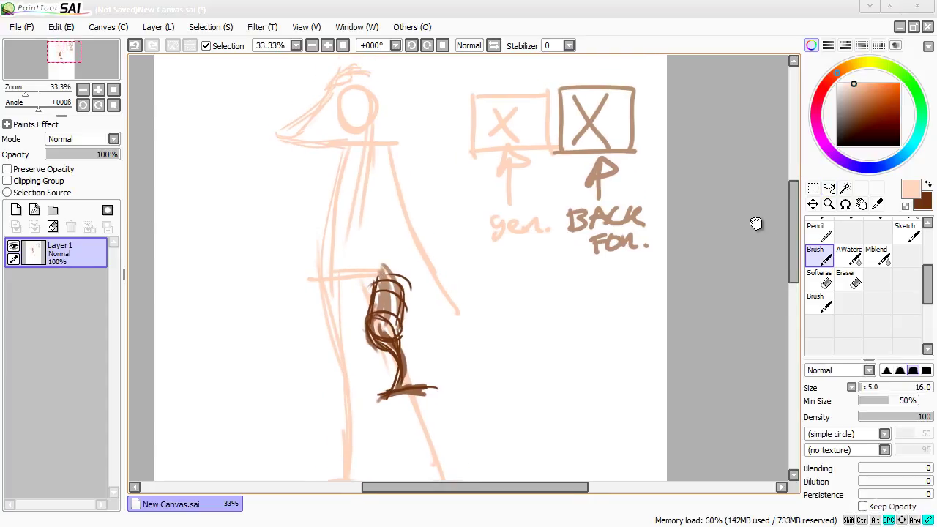
key(ctrl+minus)
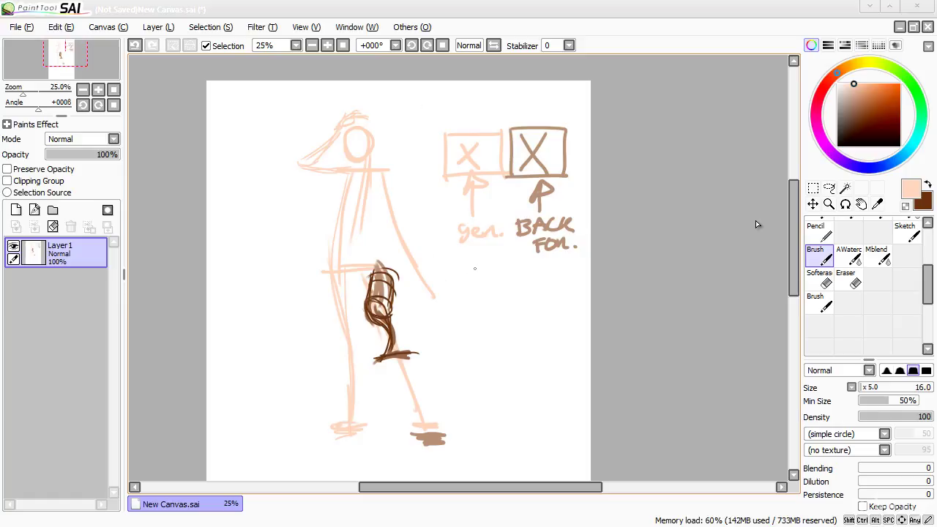
mouse_move(468, 264)
mouse_down()
mouse_move(501, 277)
mouse_move(504, 288)
mouse_move(499, 280)
mouse_move(529, 279)
mouse_up()
drag(525, 269, 527, 299)
mouse_move(443, 305)
mouse_down()
mouse_move(549, 299)
mouse_move(464, 313)
mouse_move(484, 295)
mouse_up()
key(space)
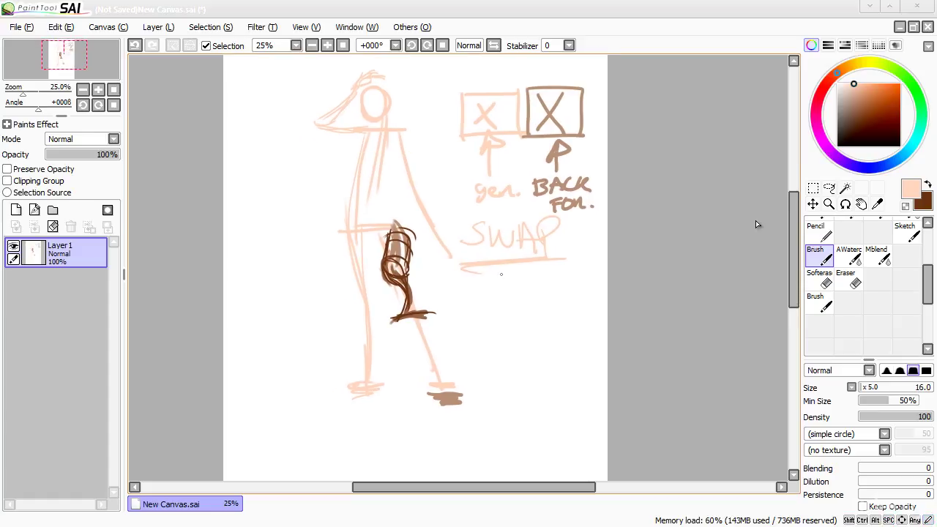